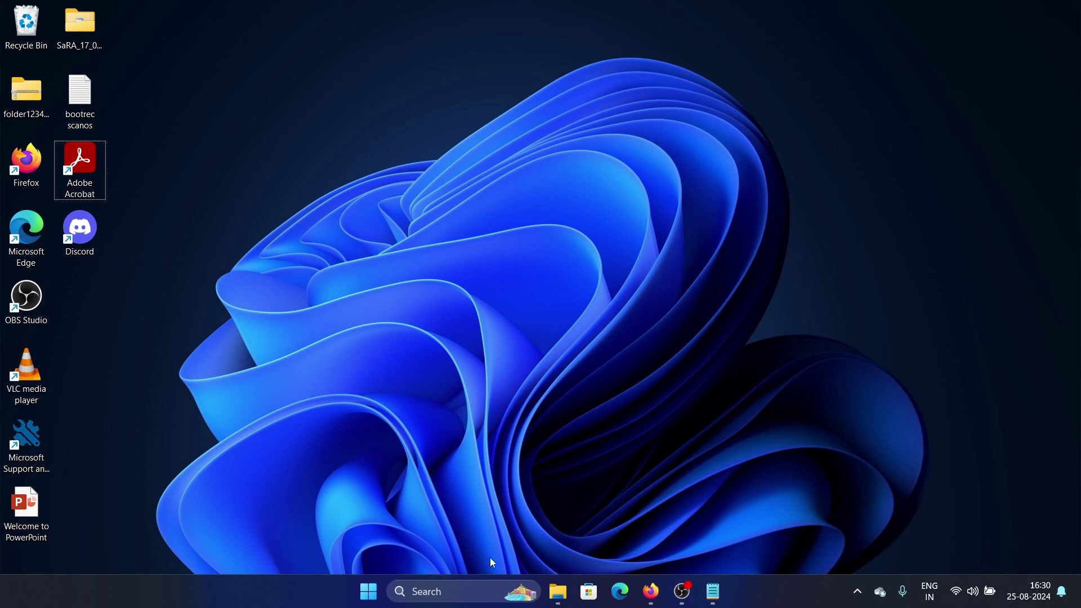
Enter the command sfc /scannow in a Command Prompt opened as administrator and close the window
left_click(453, 599)
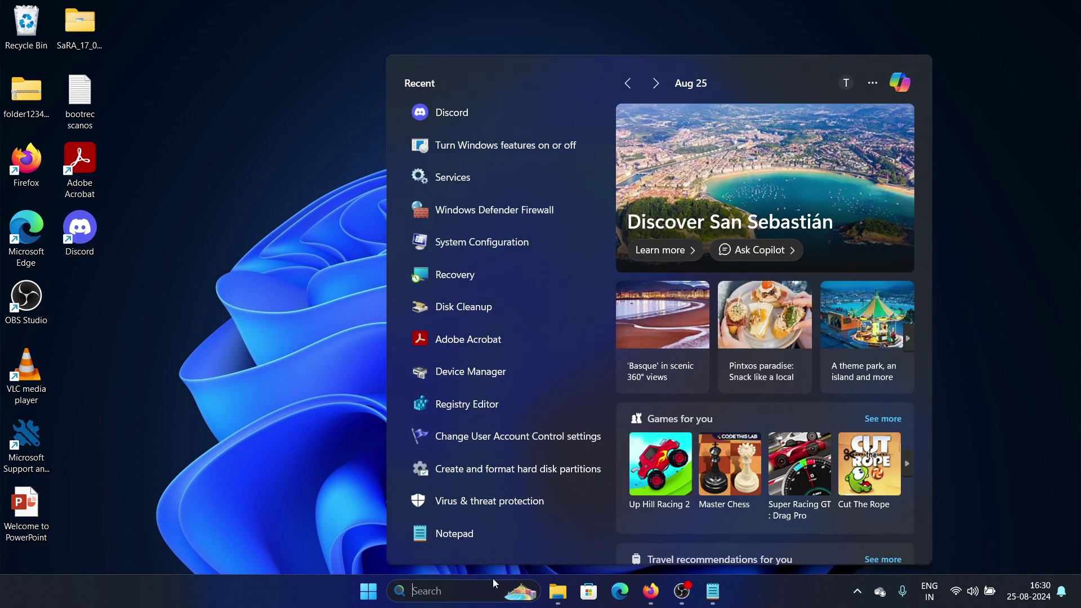
type("co")
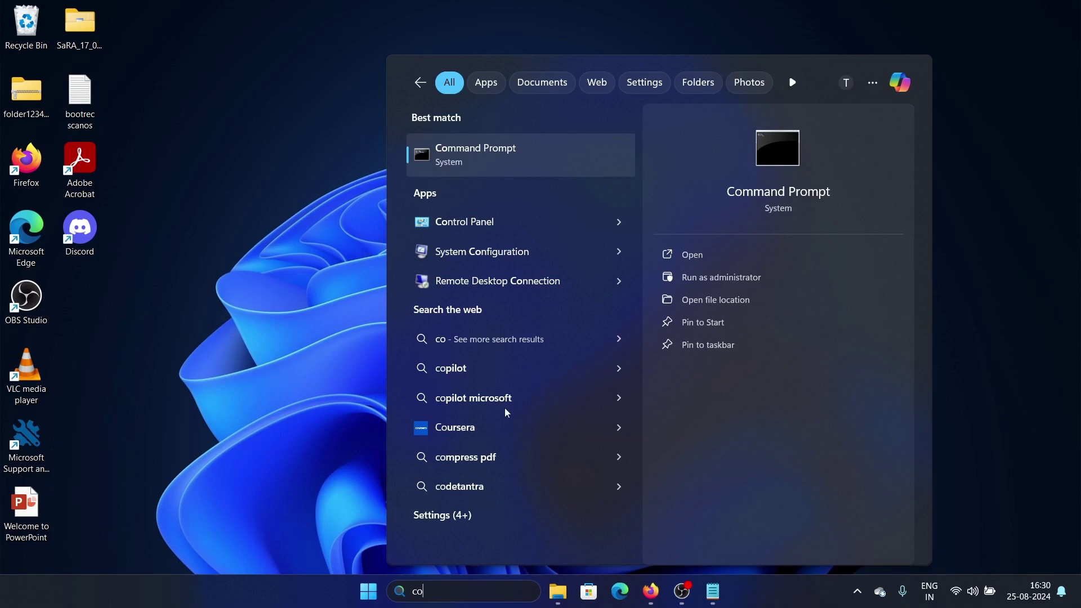
right_click(494, 149)
left_click(541, 167)
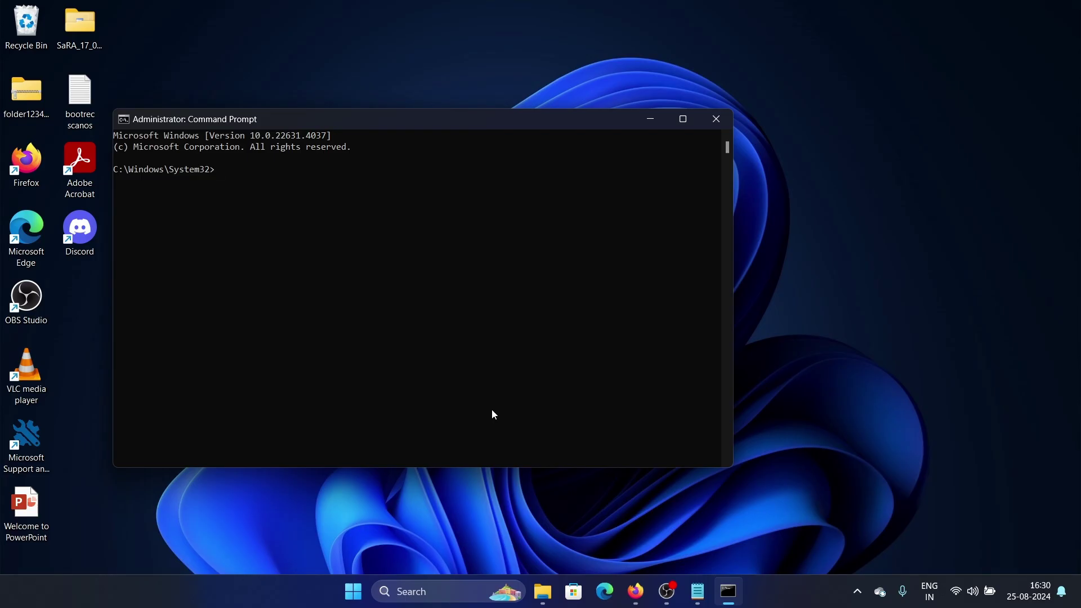
type("sfc /scannow")
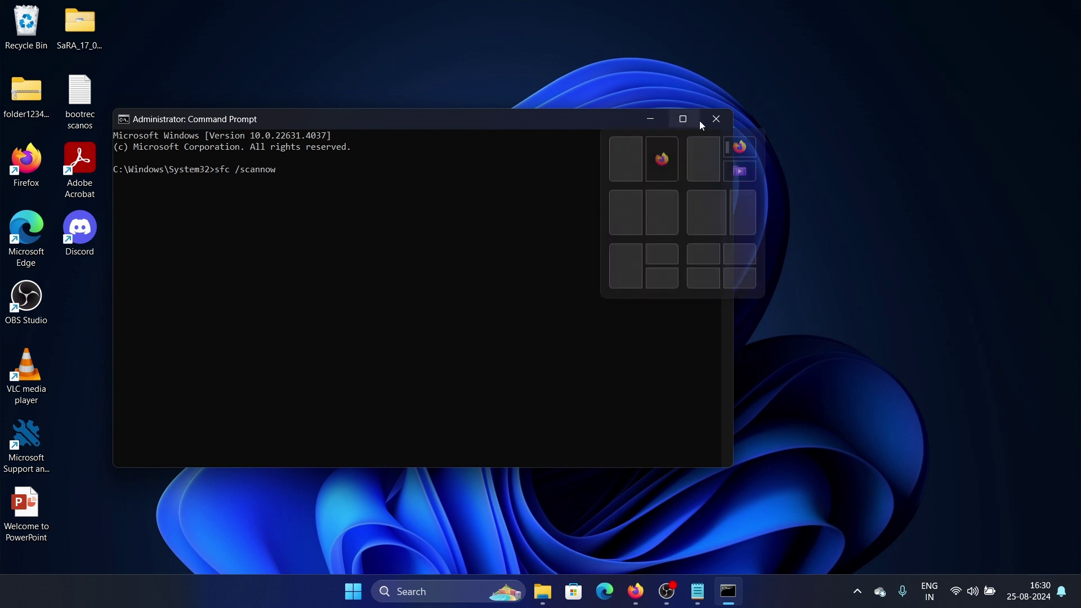
left_click(725, 118)
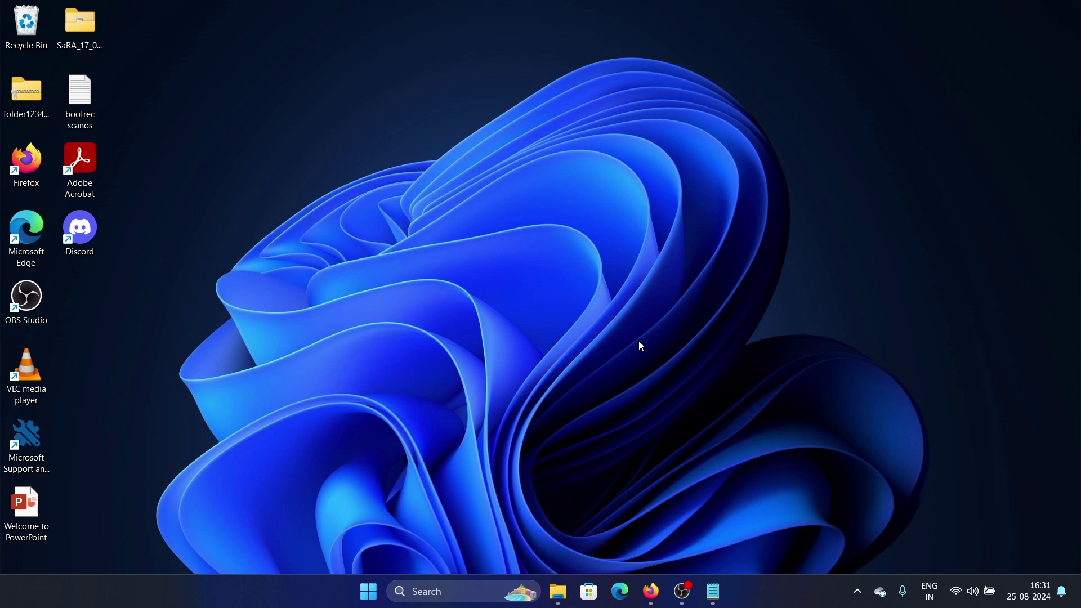
Open System Configuration and hide all Microsoft services in its list of services
left_click(486, 588)
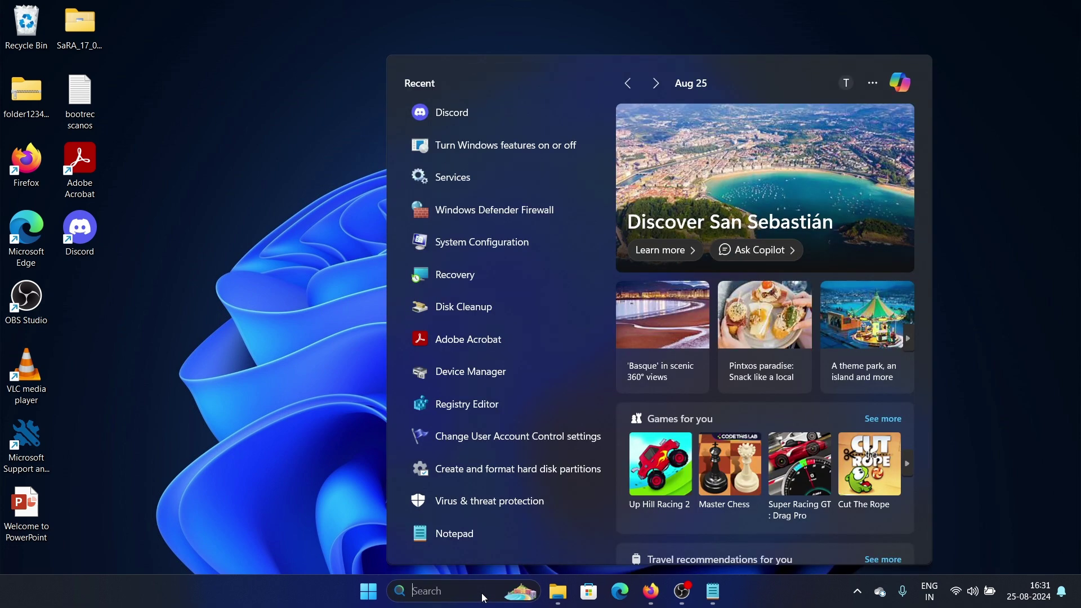
left_click(498, 247)
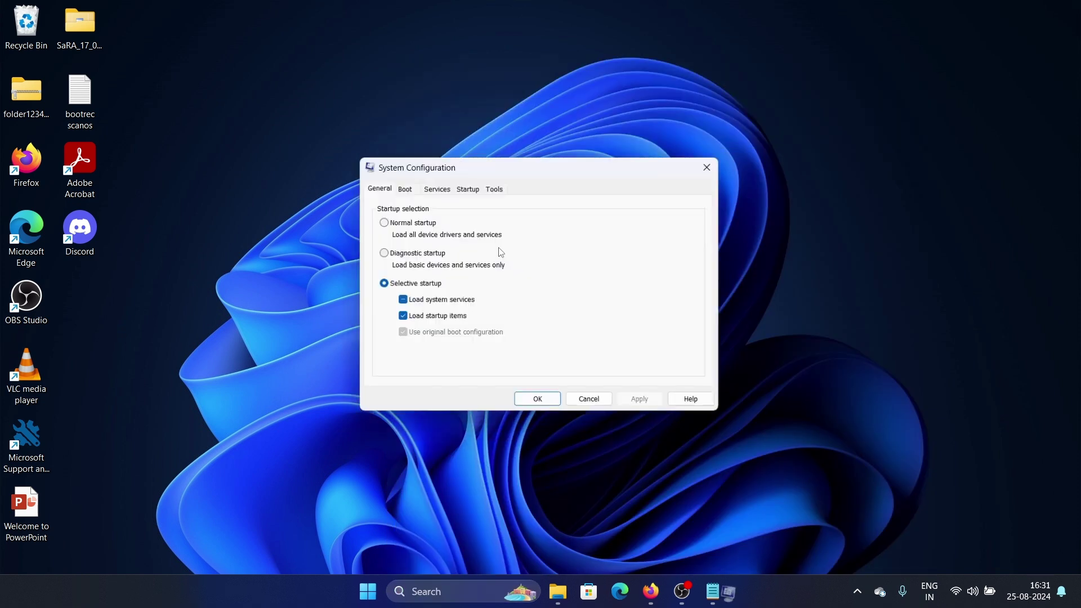
left_click(440, 187)
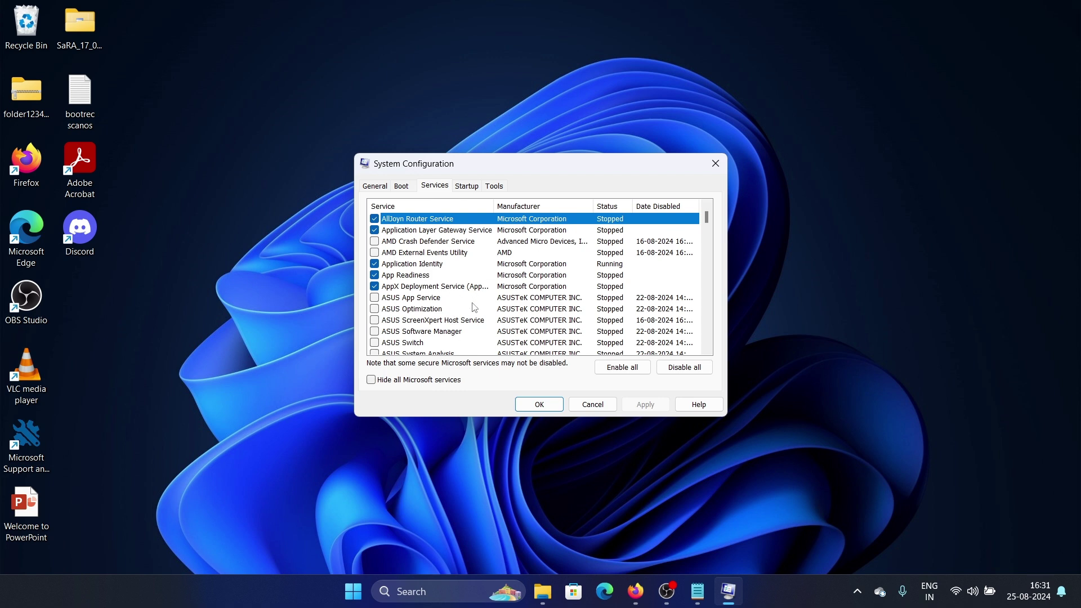
left_click(374, 380)
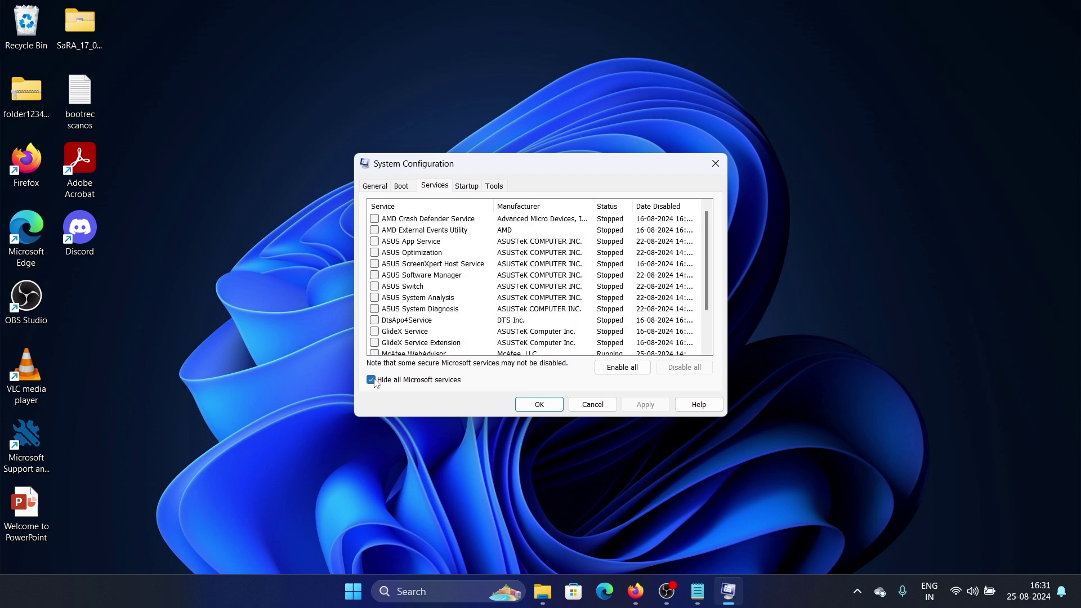
Enable McAfee WebAdvisor and Mozilla Maintenance Service, apply the changes and dismiss the restart request
scroll(632, 314, "down", 2)
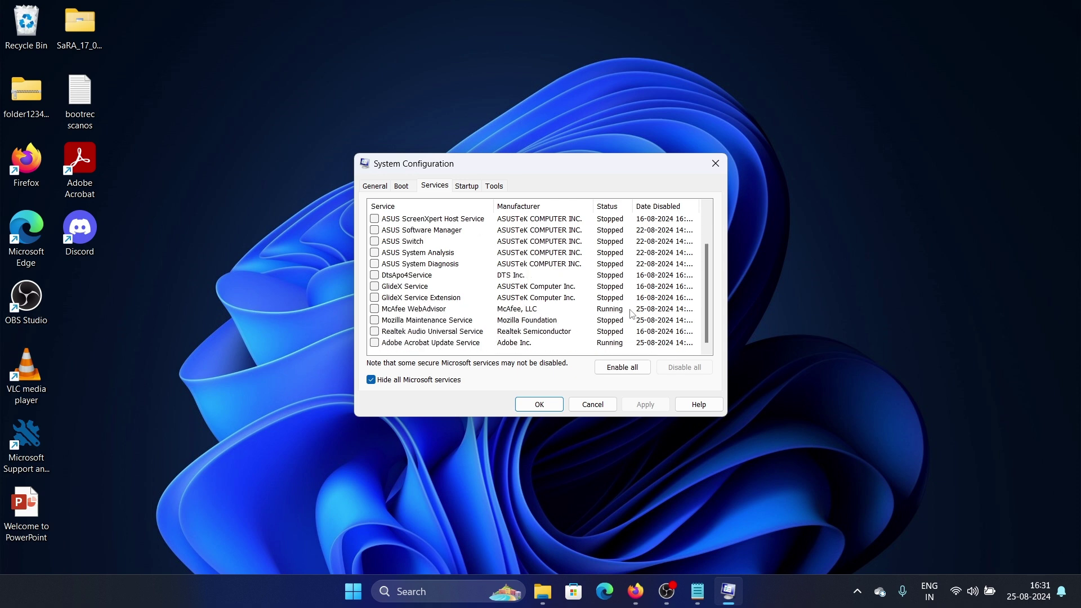
left_click(375, 320)
left_click(375, 308)
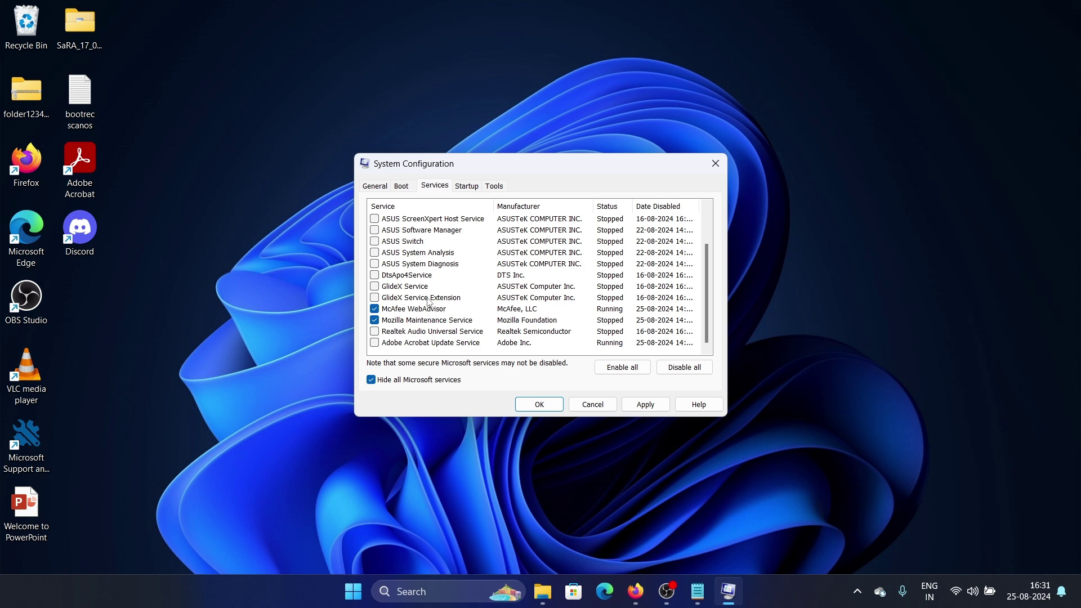
left_click(645, 405)
left_click(541, 405)
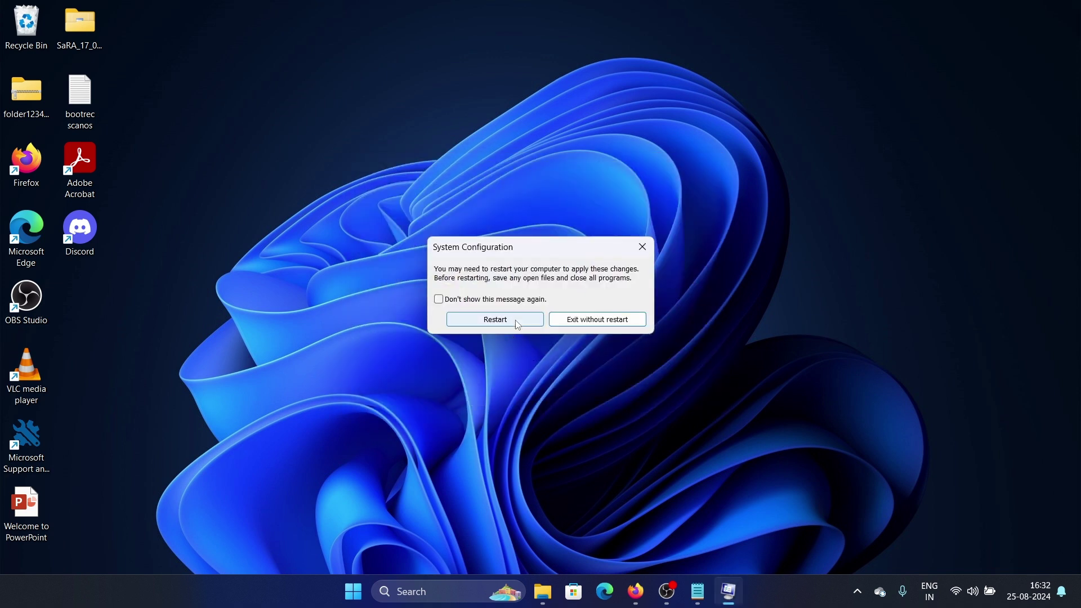
left_click(647, 251)
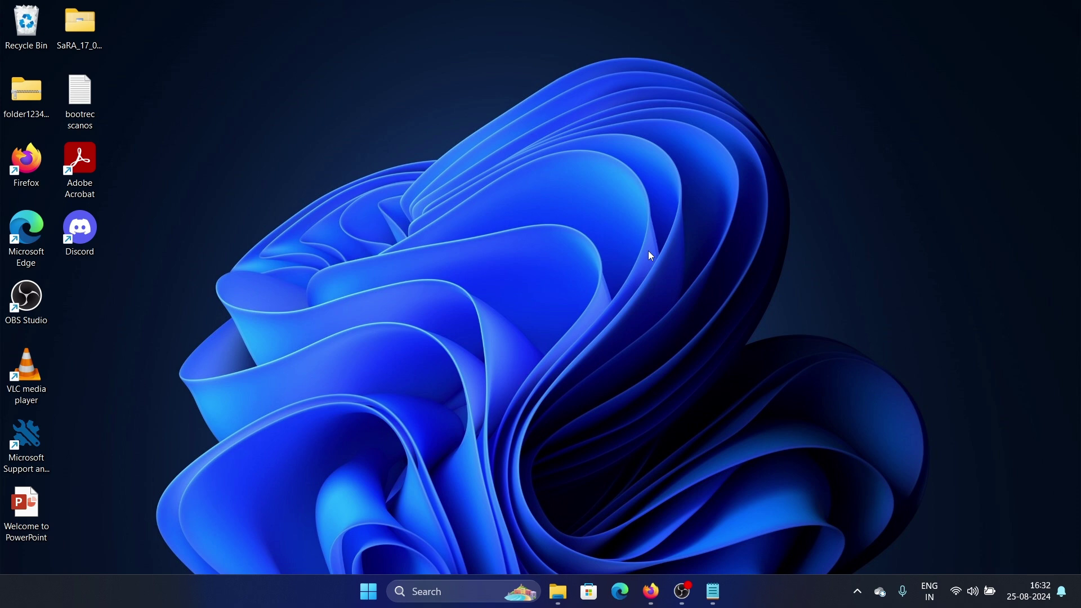
left_click(473, 590)
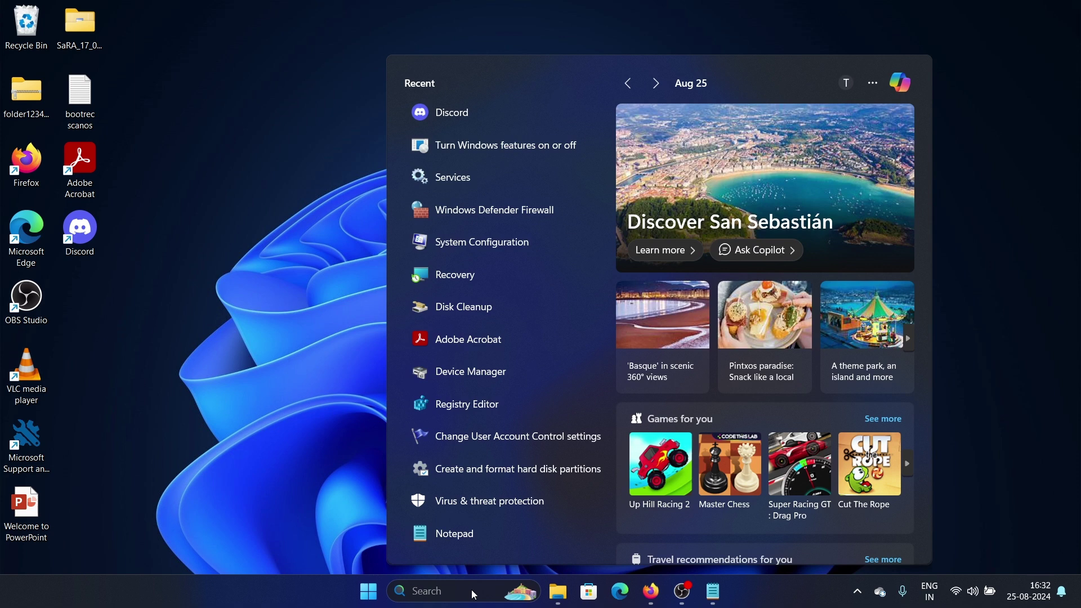
right_click(473, 594)
left_click(394, 555)
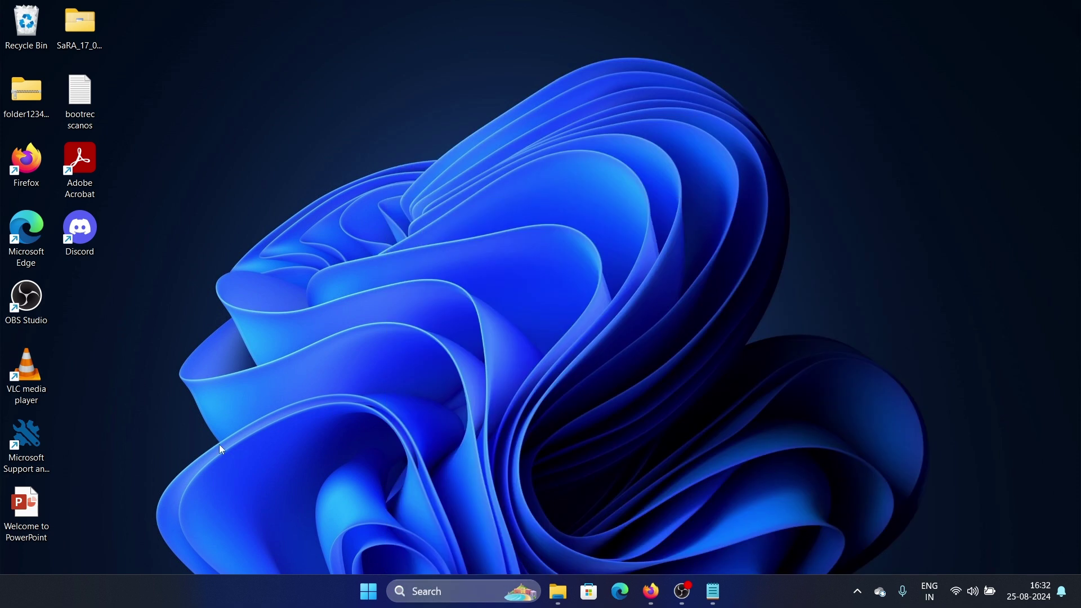
Find Command Prompt through the Windows search and open it as administrator
left_click(445, 587)
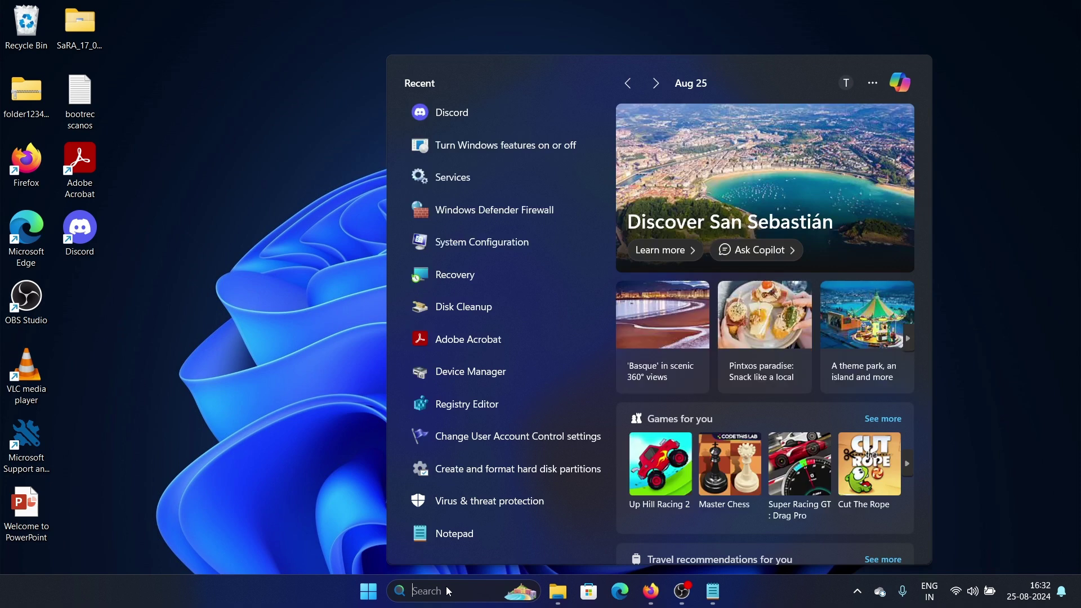
type("co")
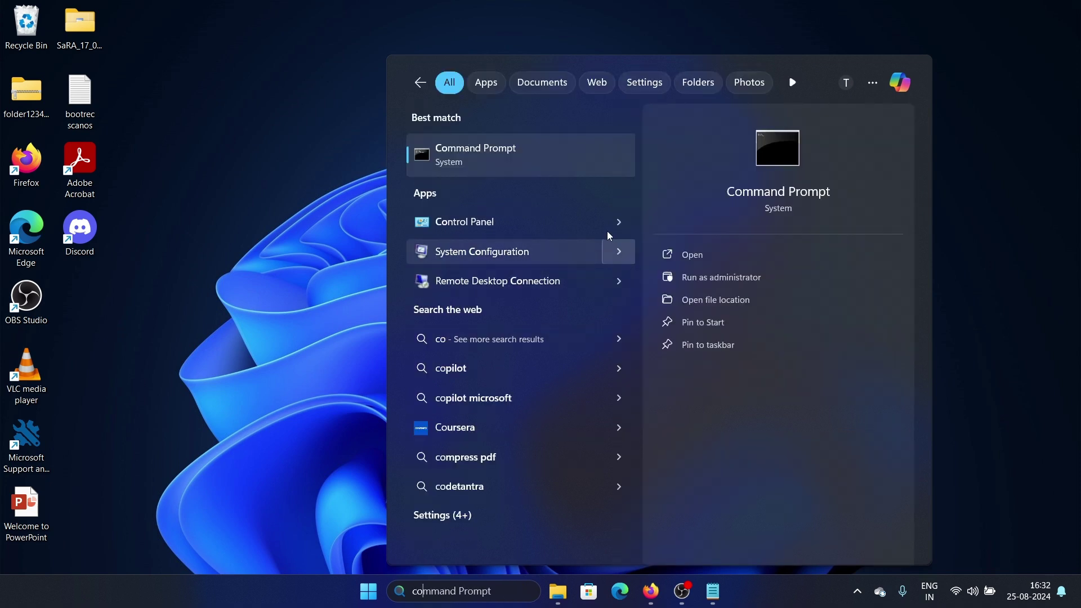
right_click(601, 161)
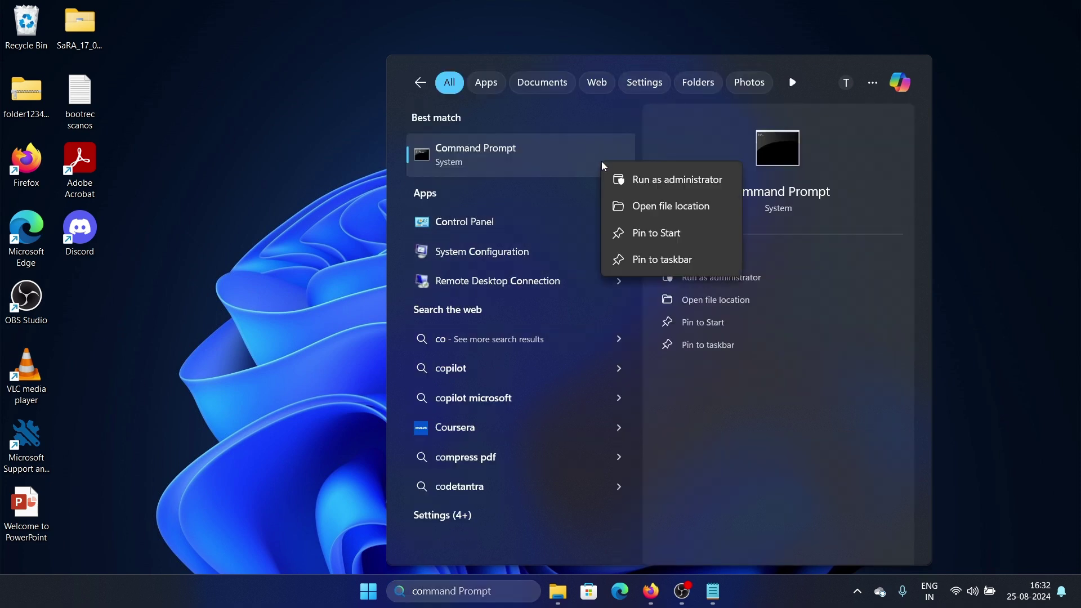
left_click(667, 179)
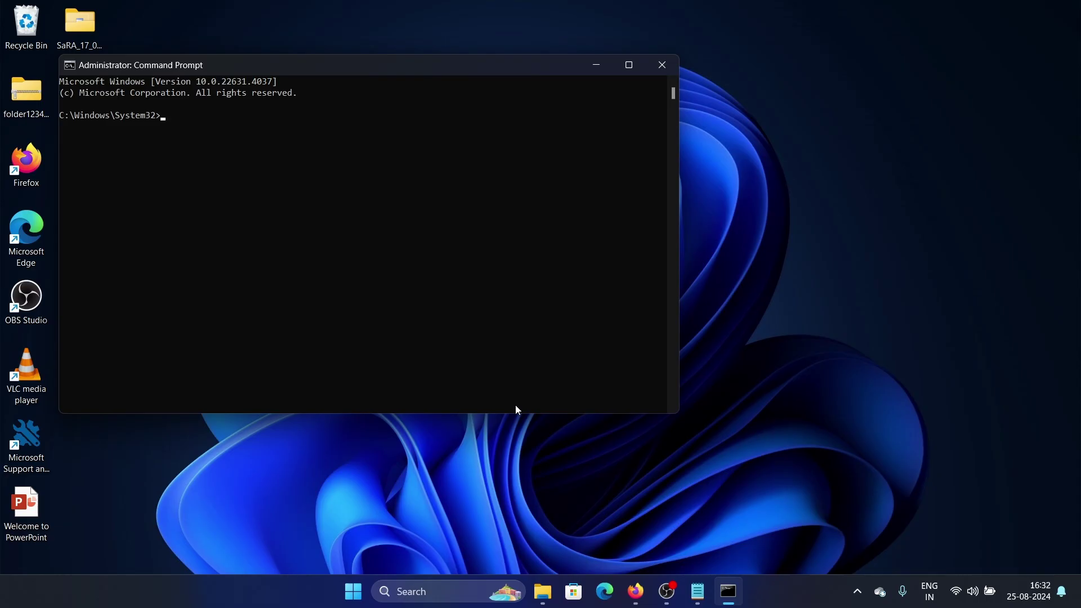
Run chkdsk /f /r, answer y to schedule the disk check at the next restart, and close Command Prompt
type("chkdsk /f /r")
key("Return")
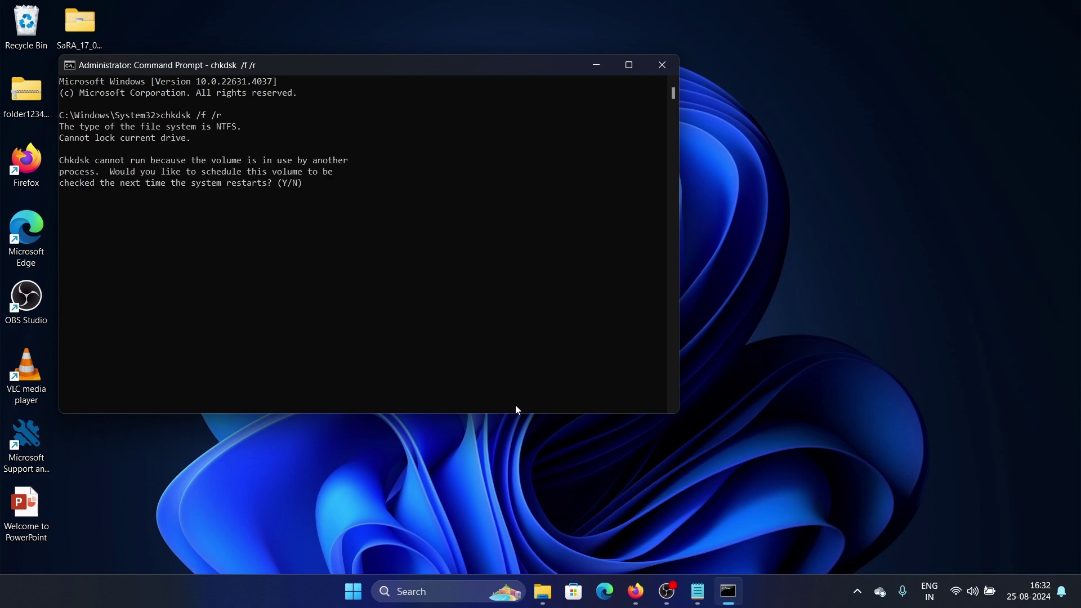
type("y")
left_click(667, 72)
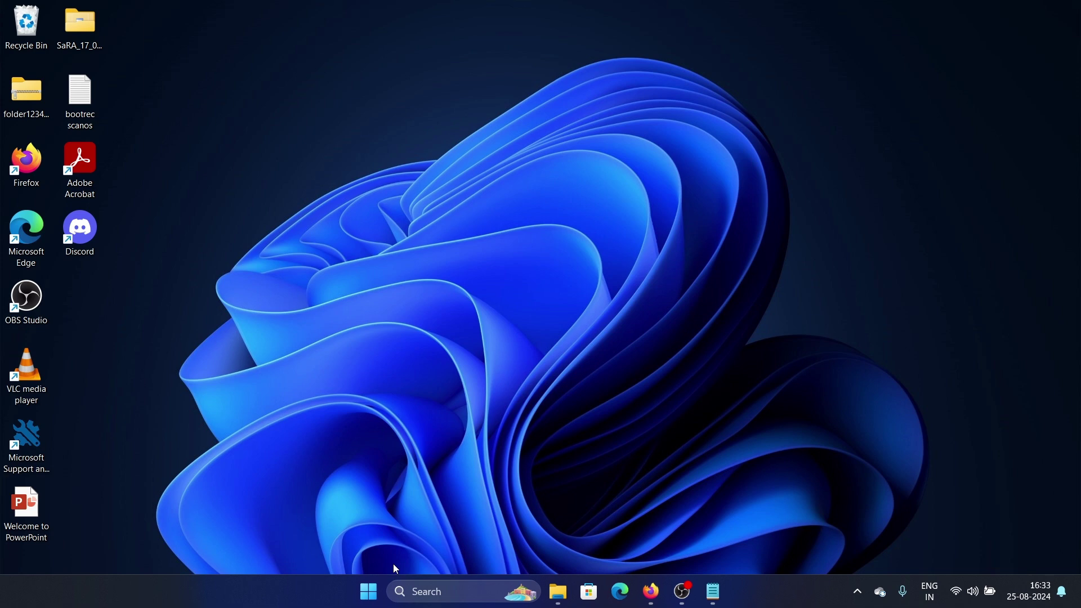
Open Windows Settings and go to the list of installed apps
right_click(378, 589)
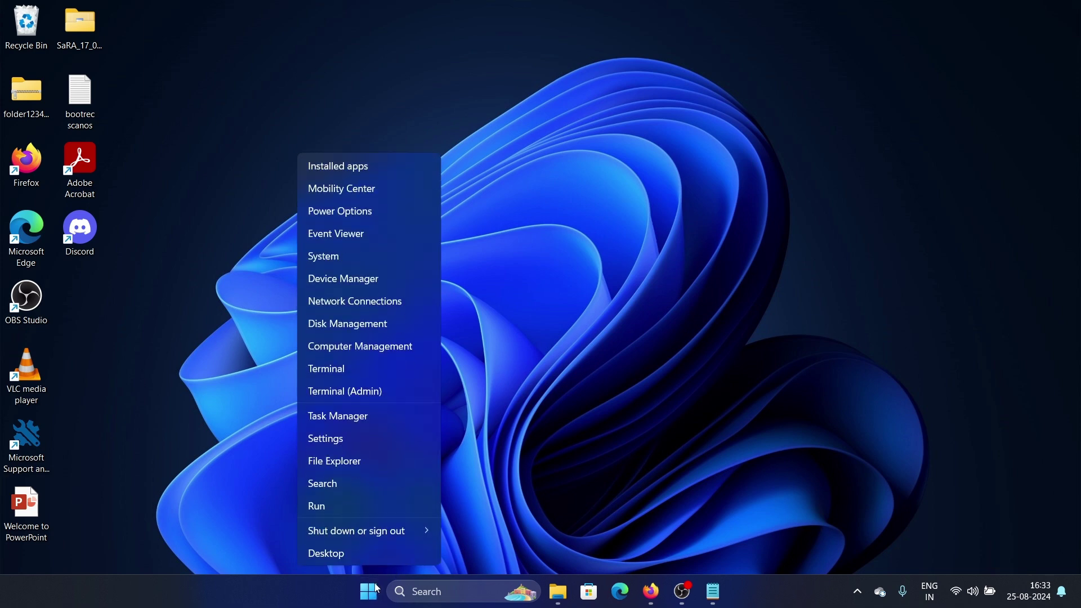
left_click(371, 441)
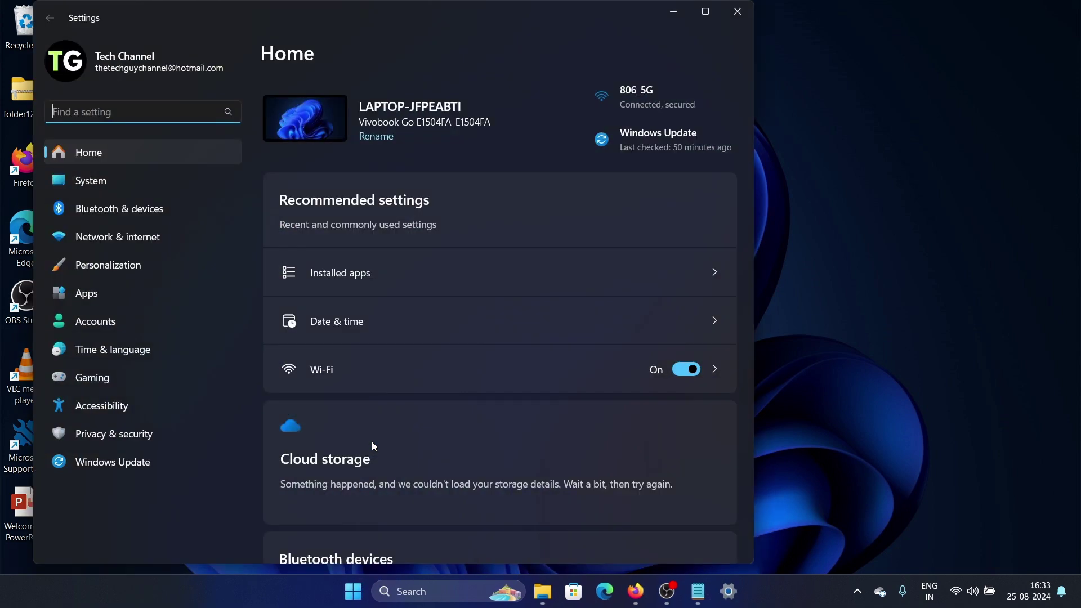
left_click(75, 296)
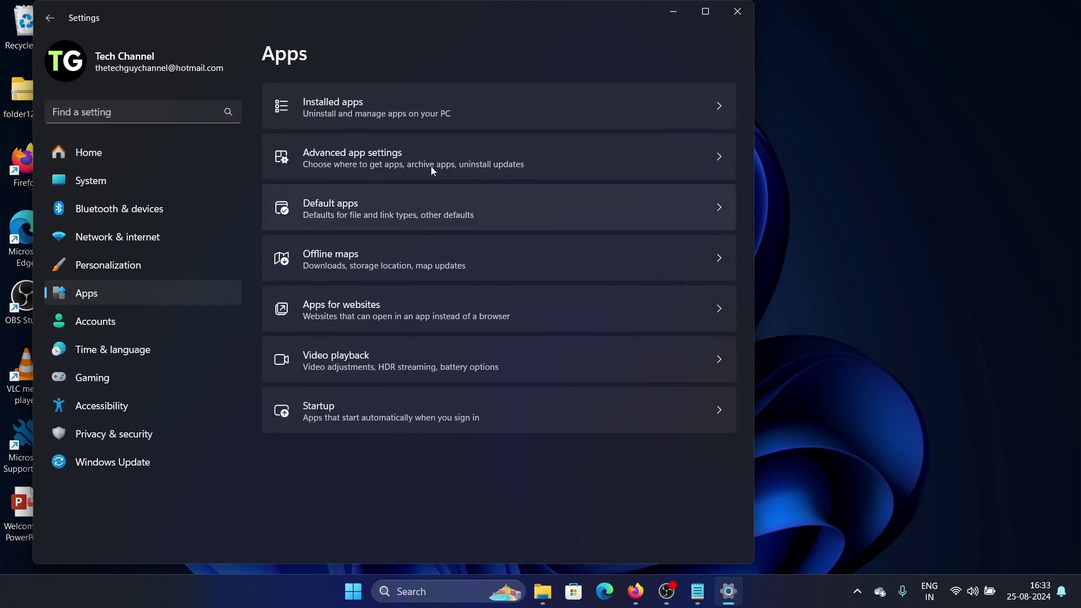
left_click(518, 117)
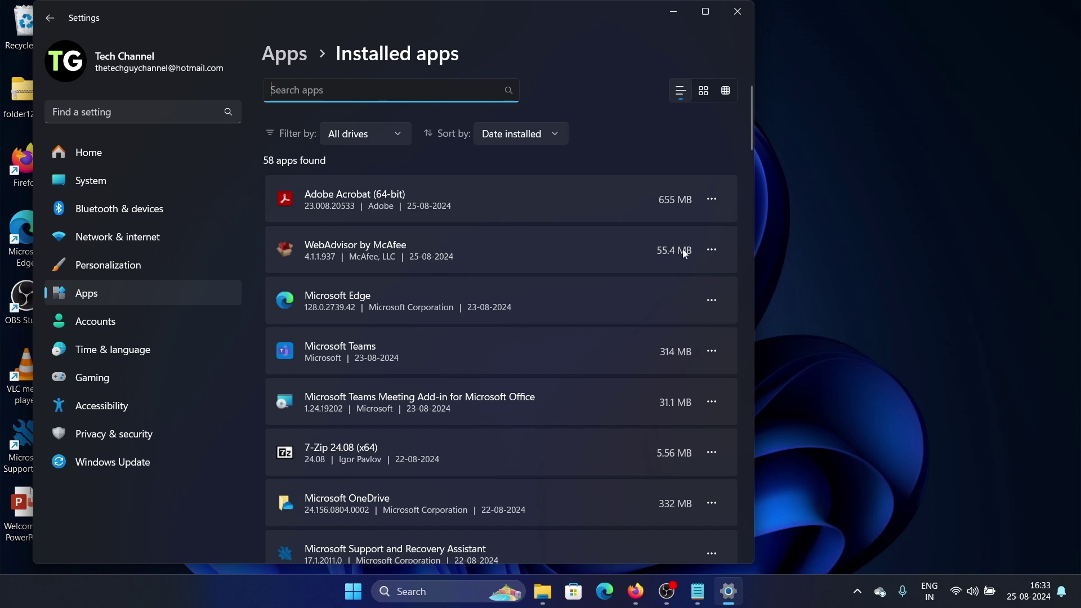
View the available actions for WebAdvisor by McAfee and Adobe Acrobat (64-bit), and close Settings
left_click(712, 250)
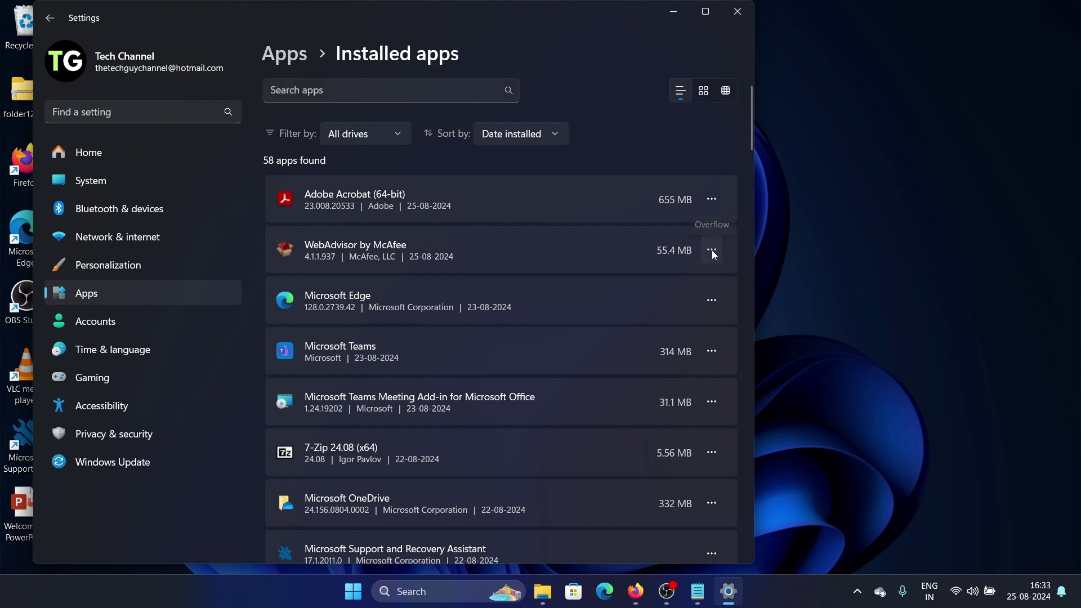
left_click(619, 206)
left_click(721, 200)
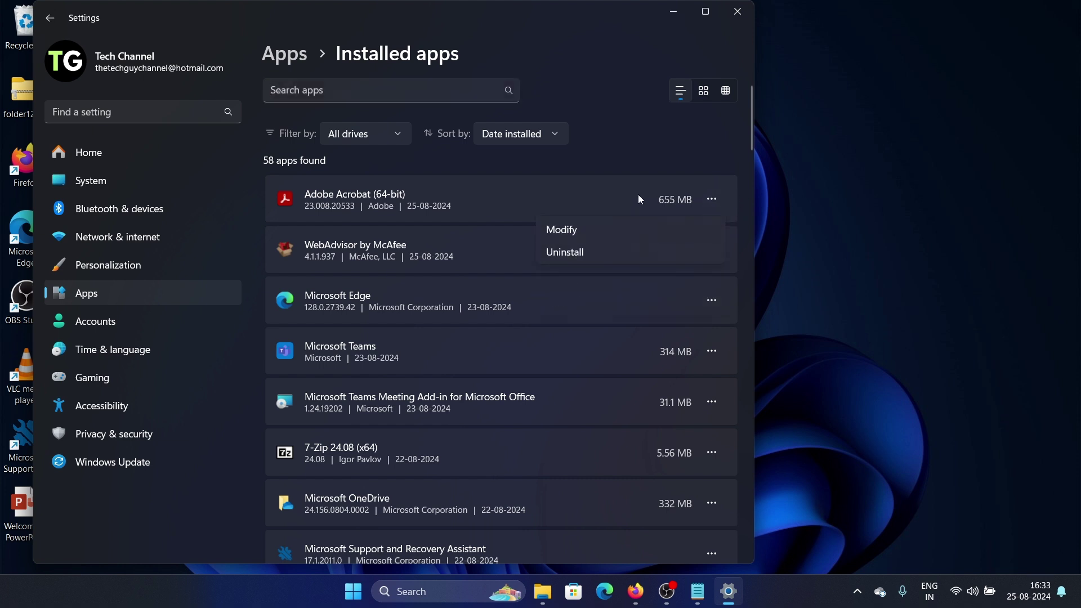
left_click(600, 196)
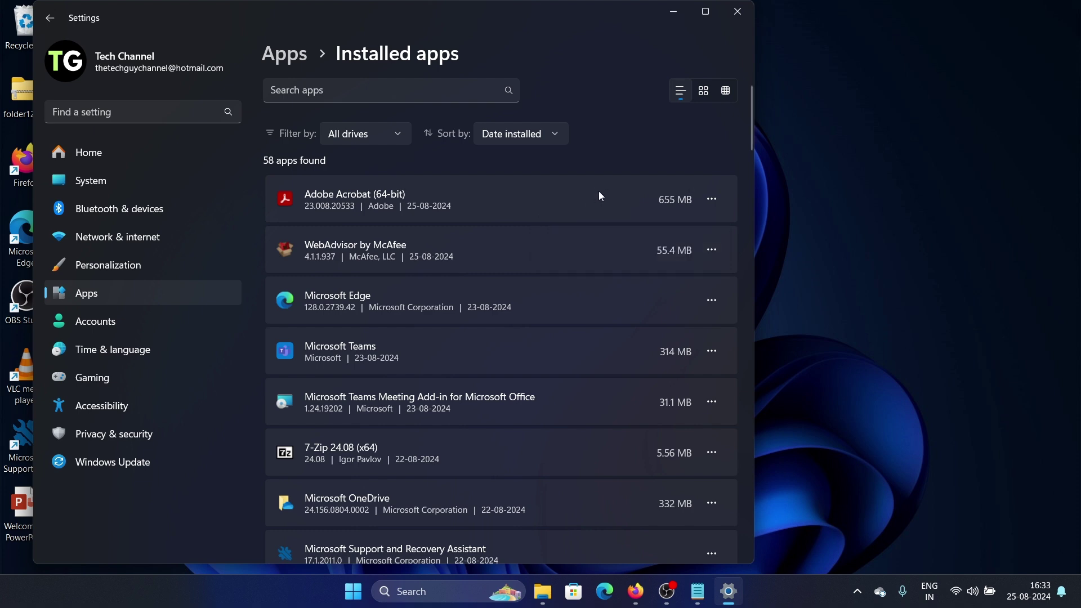
left_click(738, 19)
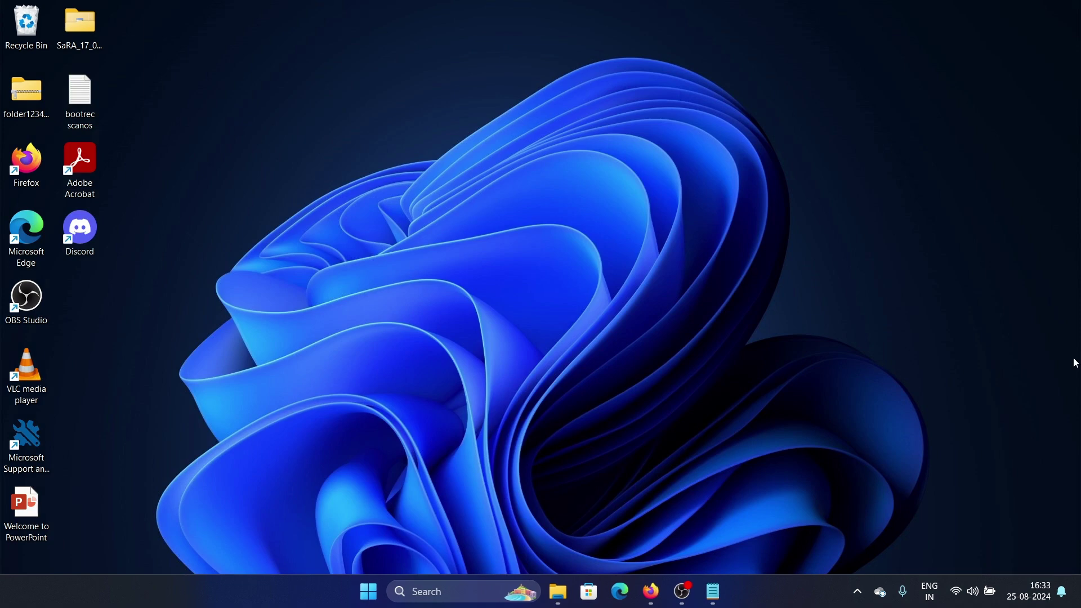